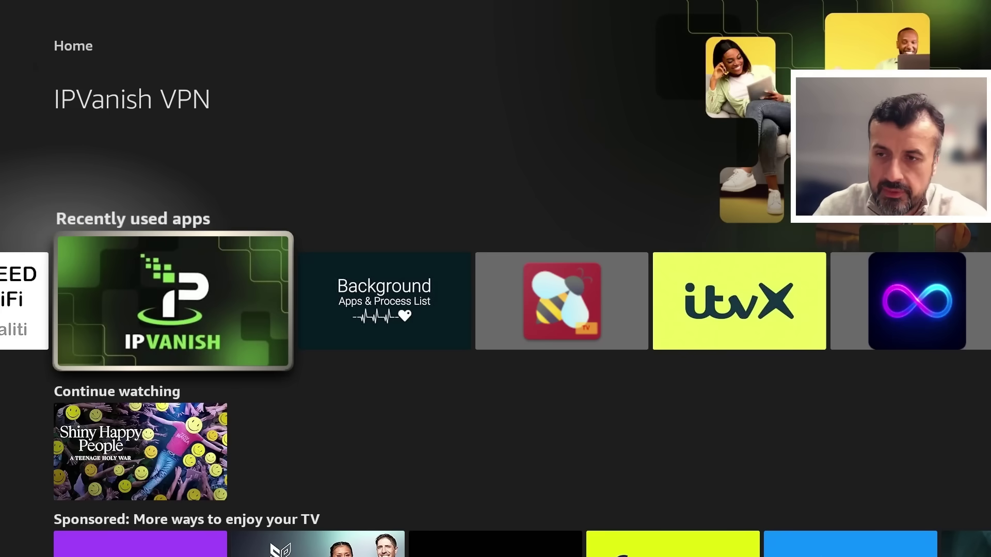
Step: Launch IPVanish and see its live VPN connection to London, UK
key("Return")
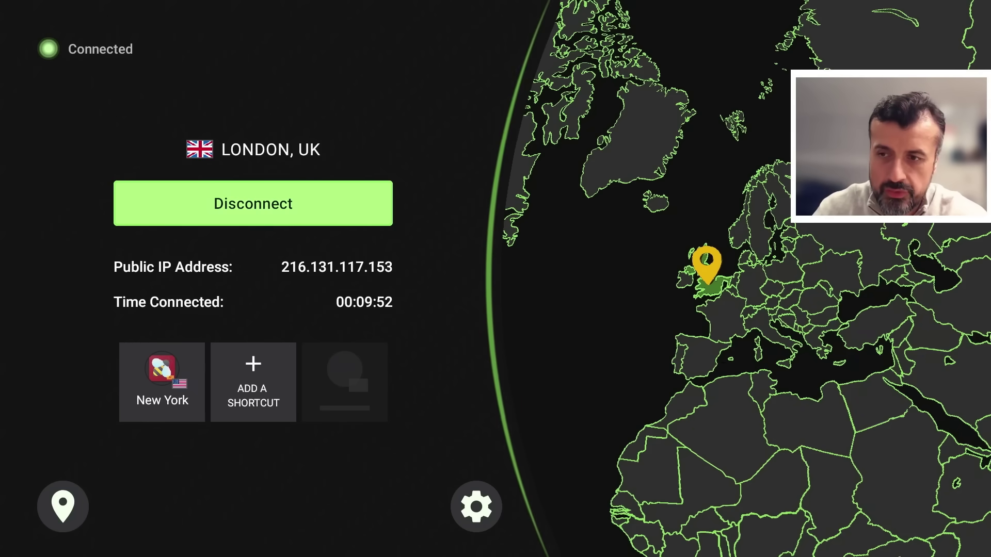
Step: Pick the New York favourite and view its list of 157 servers with pings
left_click(63, 506)
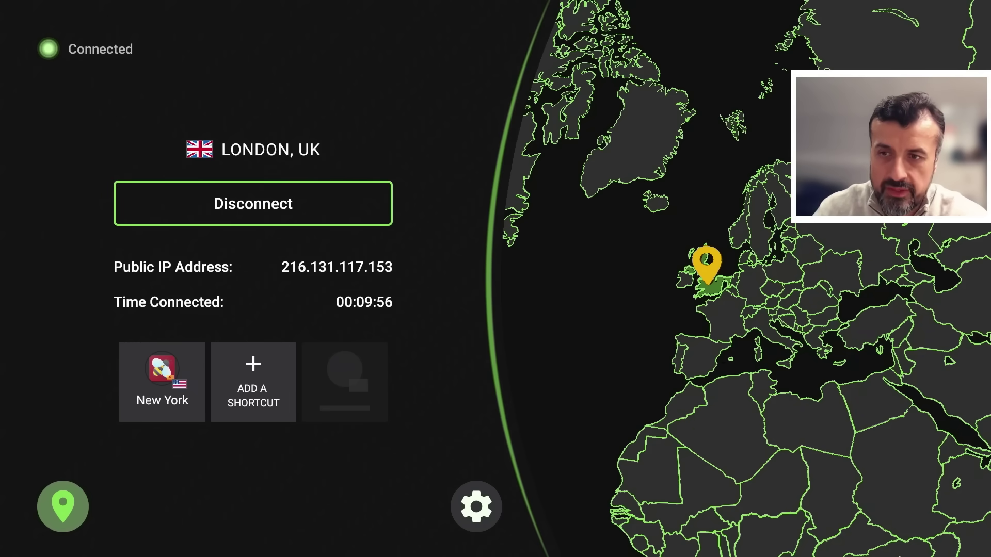
key("Return")
key("Down")
key("Right")
key("Right")
key("Right")
key("Right")
key("Right")
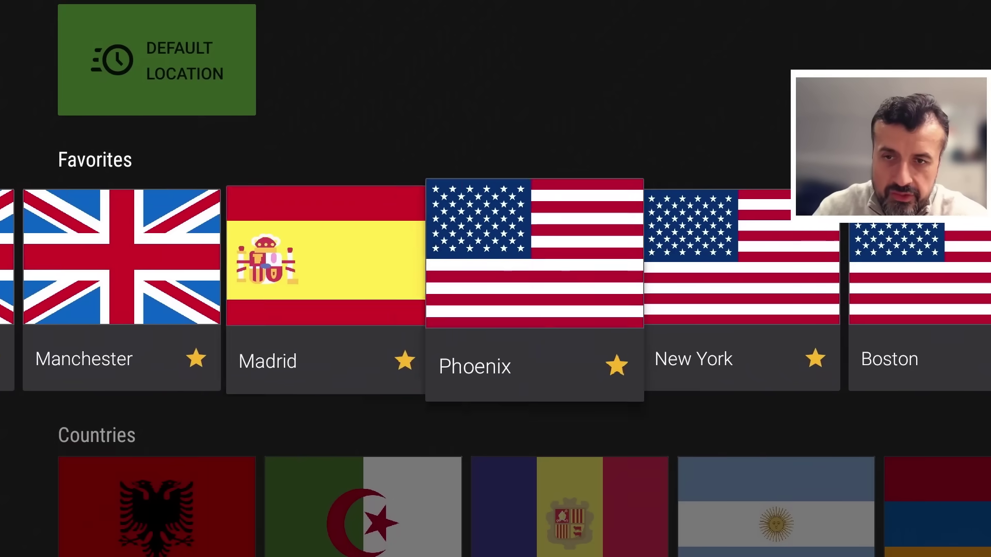
key("Left")
key("Left")
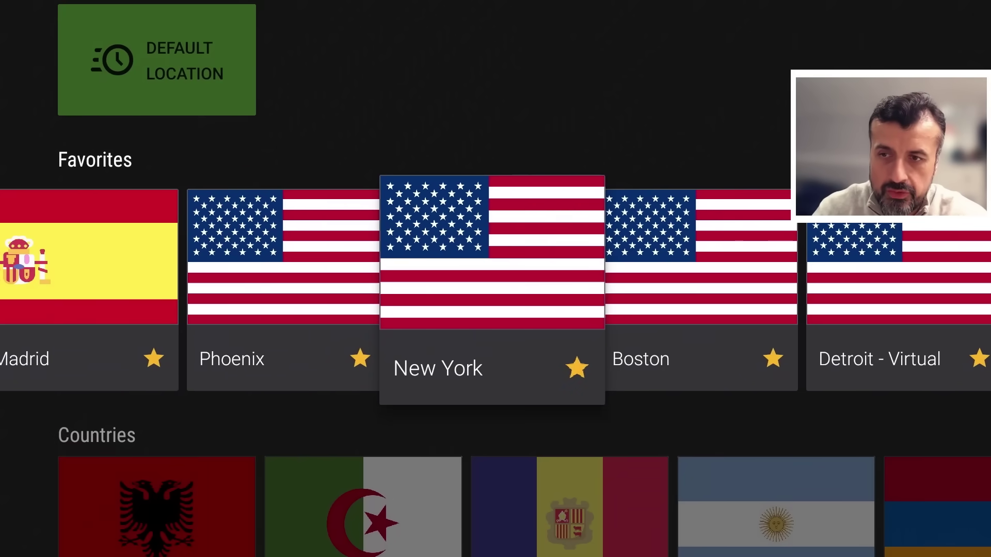
key("Return")
key("Down")
key("Down")
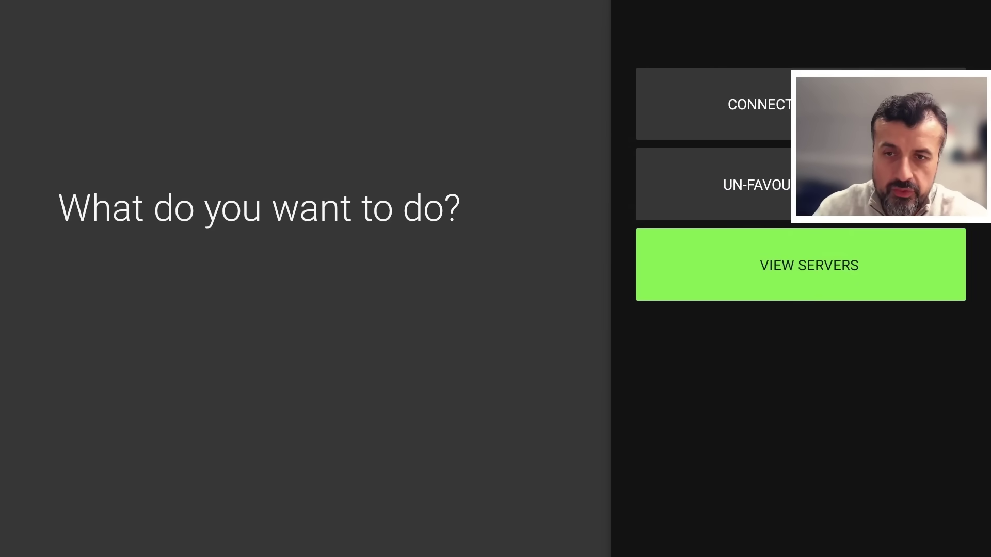
key("Return")
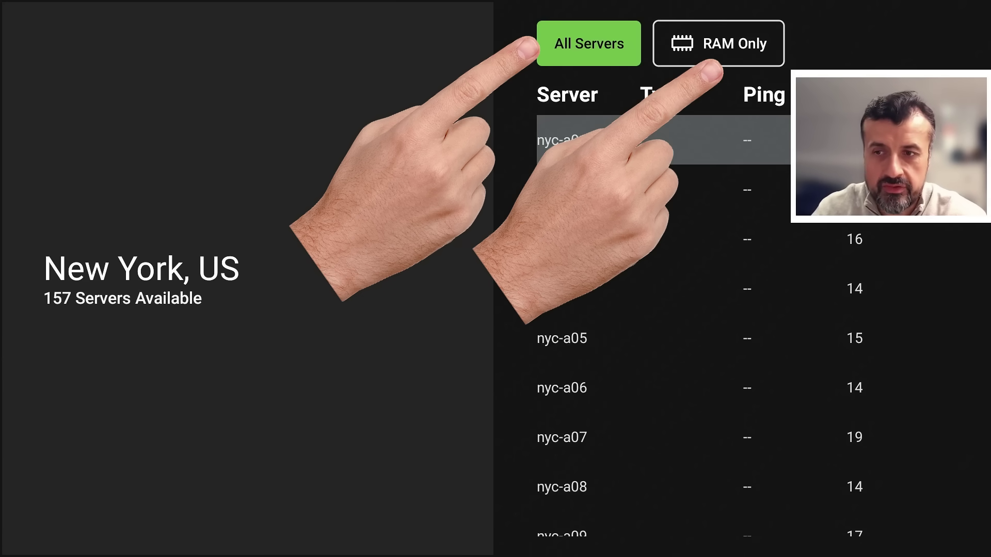
Step: Filter New York to RAM Only servers and connect to nyc-a66
key("Up")
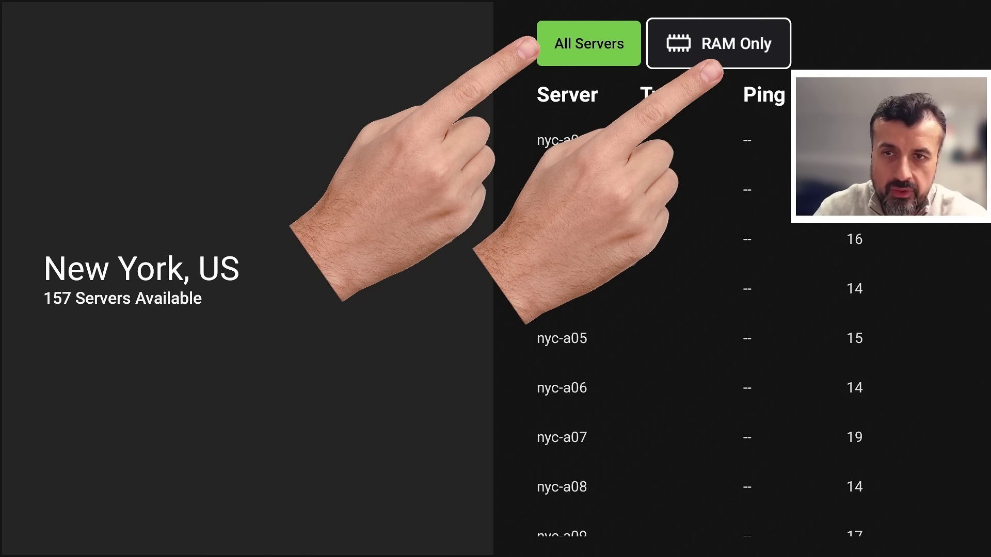
key("Return")
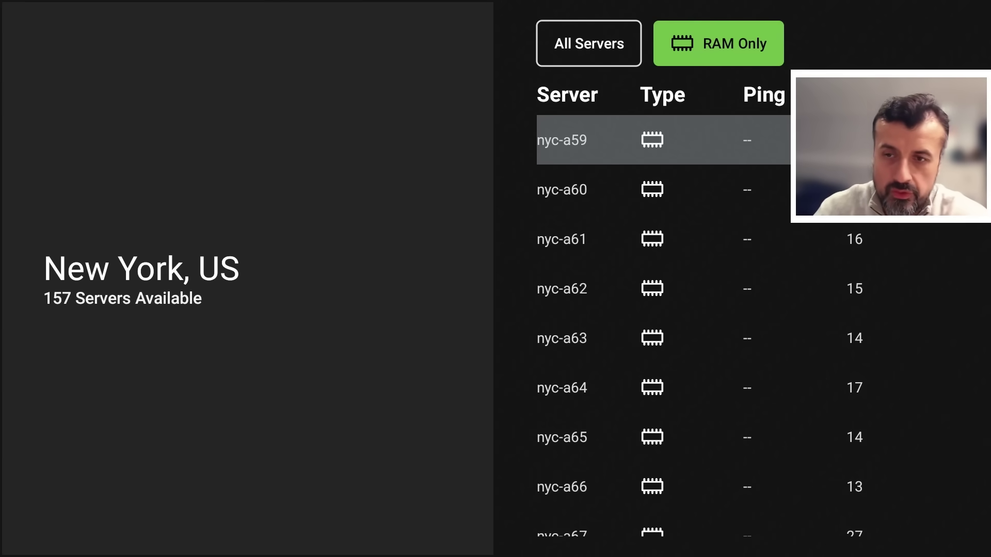
key("Down")
key("Down")
key("Down")
key("Down")
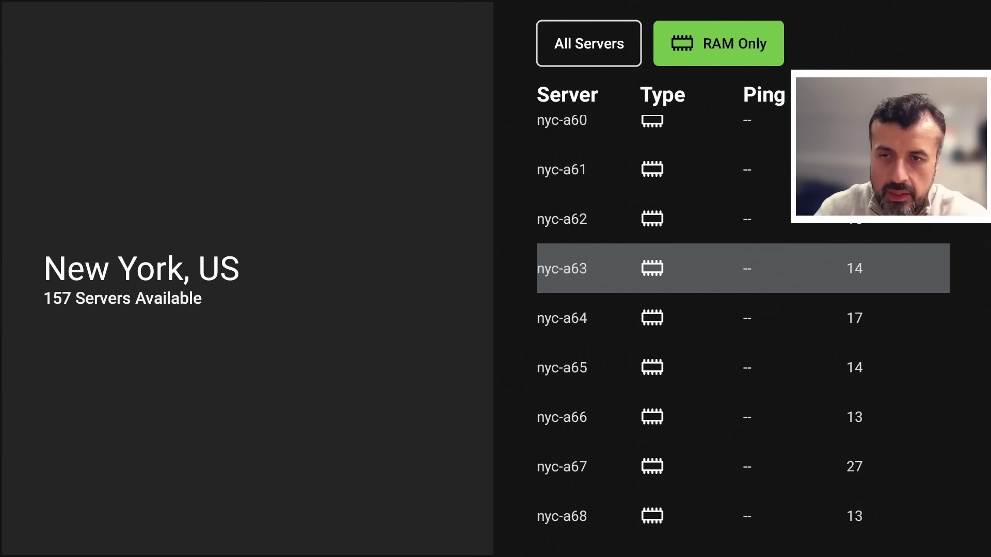
key("Down")
key("Down")
key("Down")
key("Return")
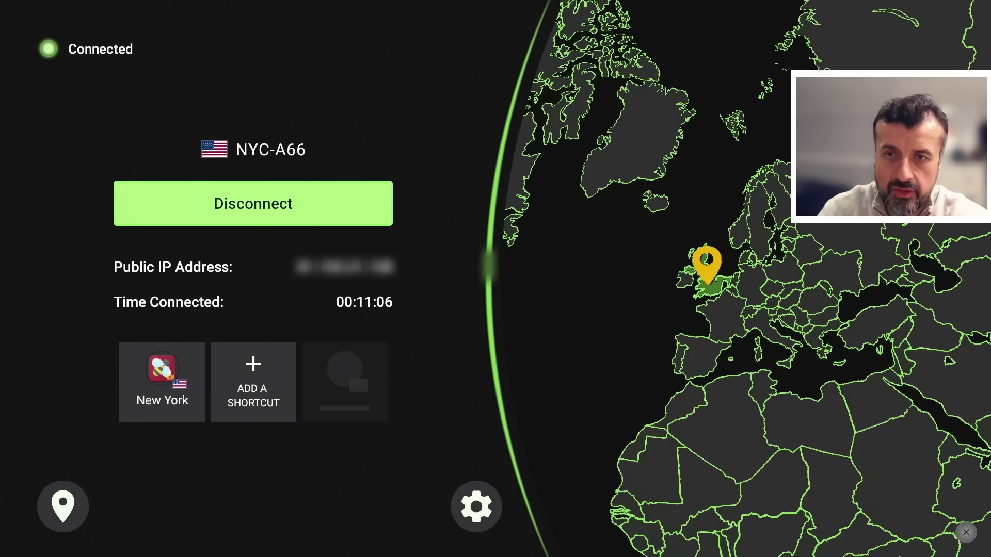
Step: Go to the Fire TV home and open Netflix to browse its US catalogue rows
key("Home")
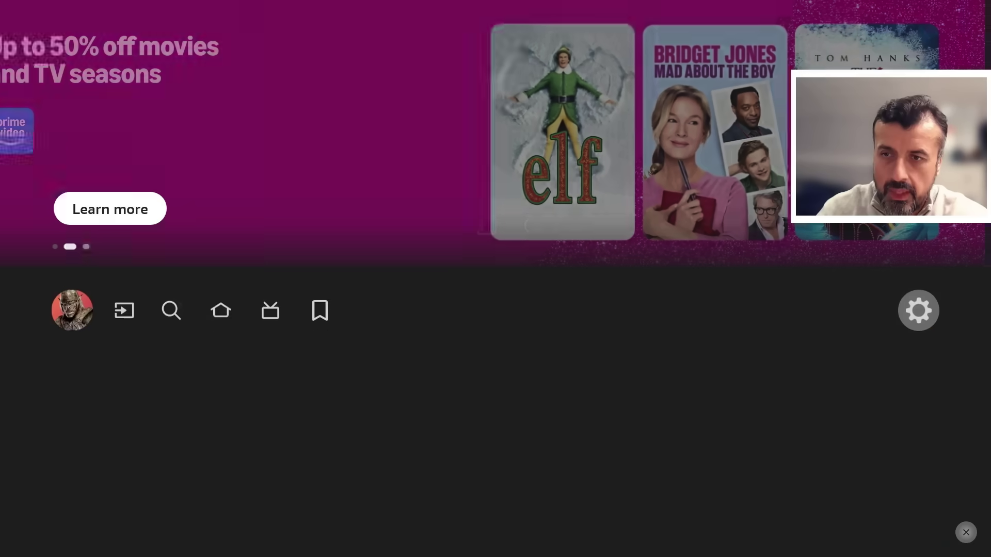
key("Down")
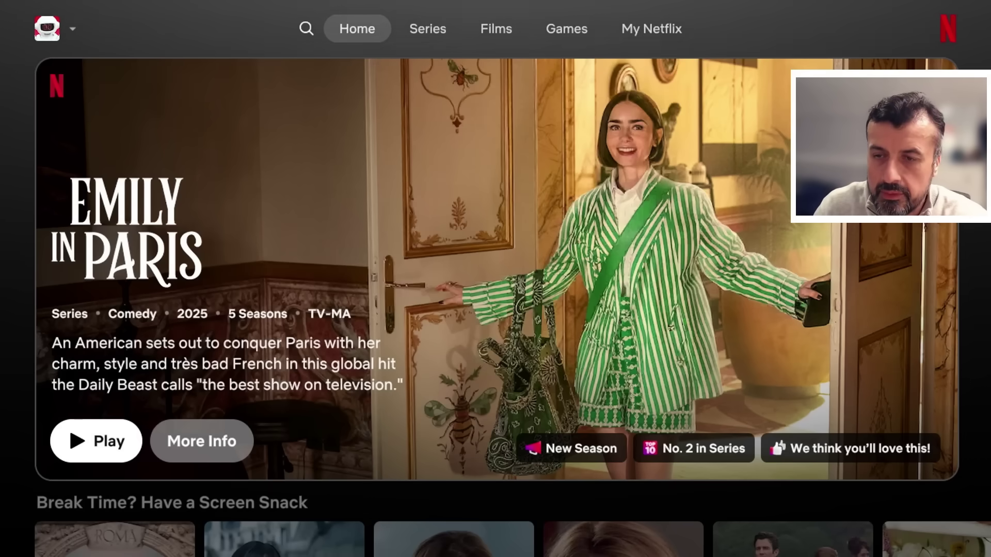
key("Down")
key("Down")
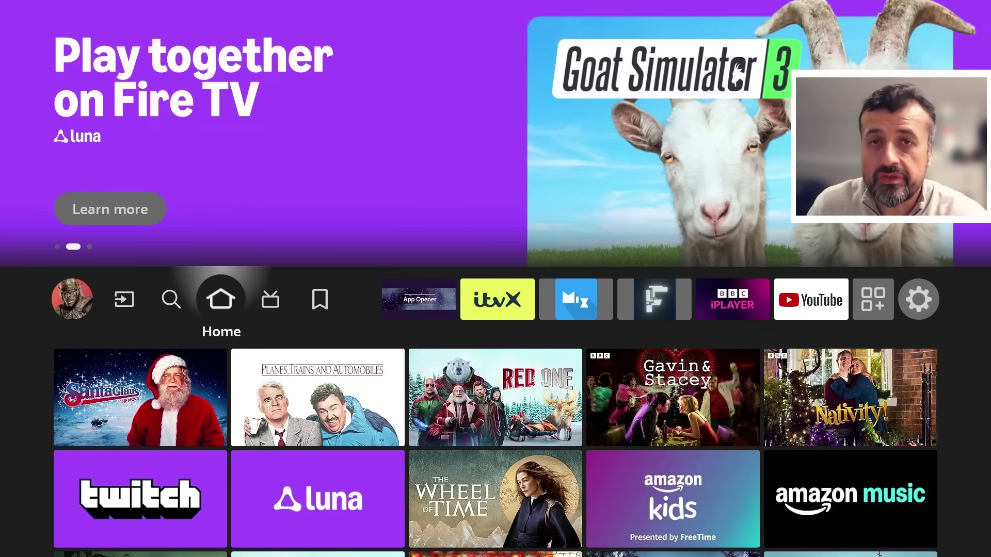
Step: Relaunch IPVanish from the Recently used apps row
key("Down")
key("Down")
key("Down")
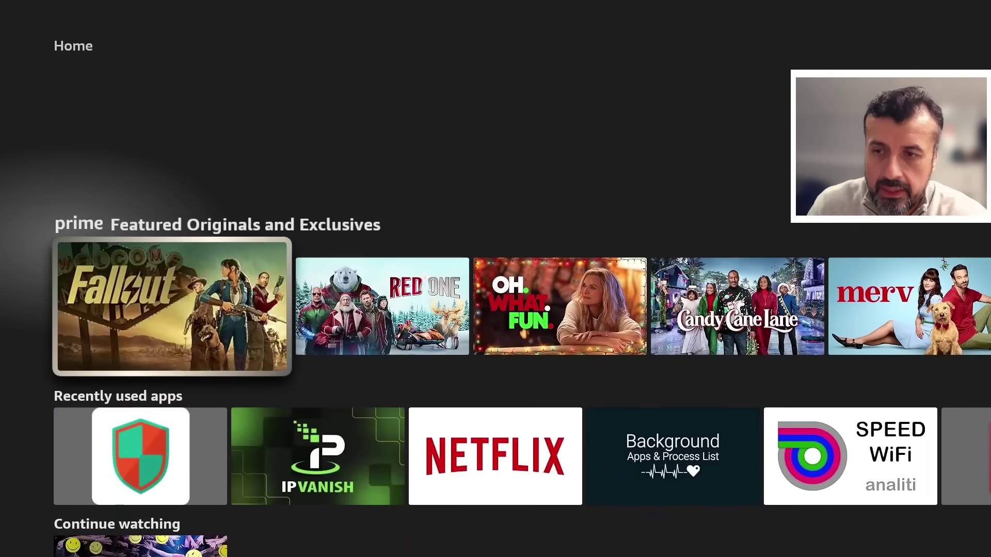
key("Down")
key("Right")
key("Return")
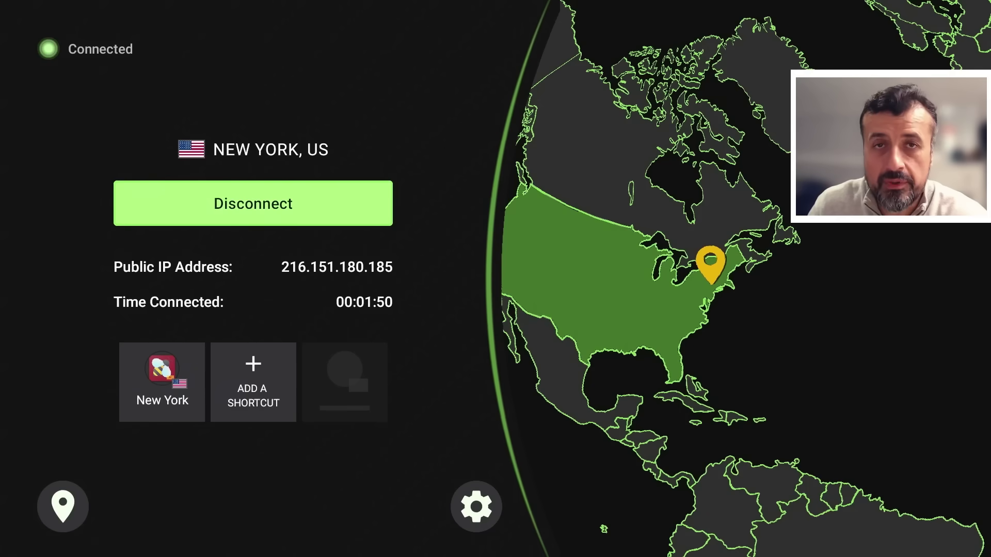
Step: Go to IPVanish settings and bring up the VPN Protocol choices
key("Down")
key("Down")
key("Down")
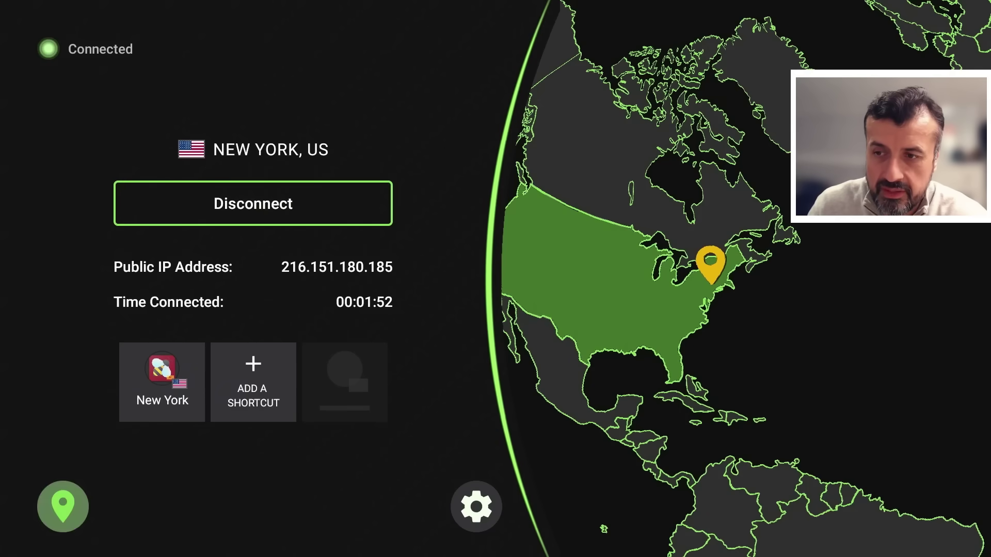
key("Up")
key("Right")
key("Down")
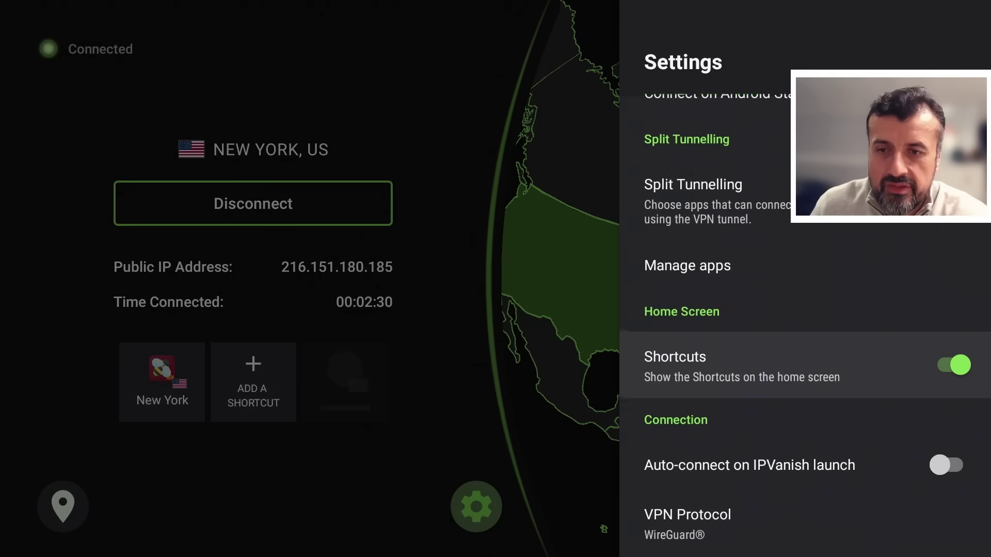
key("Down")
key("Down")
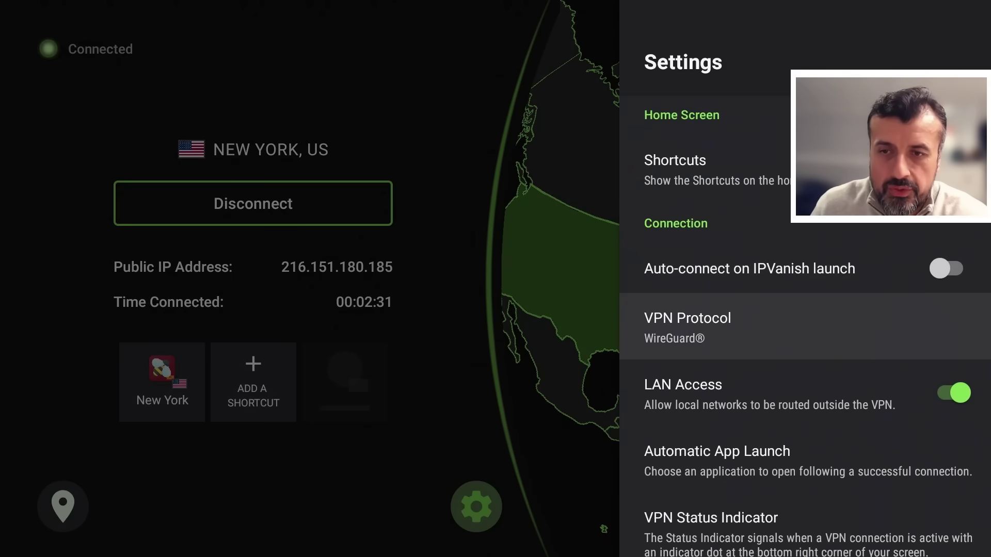
key("Return")
key("Down")
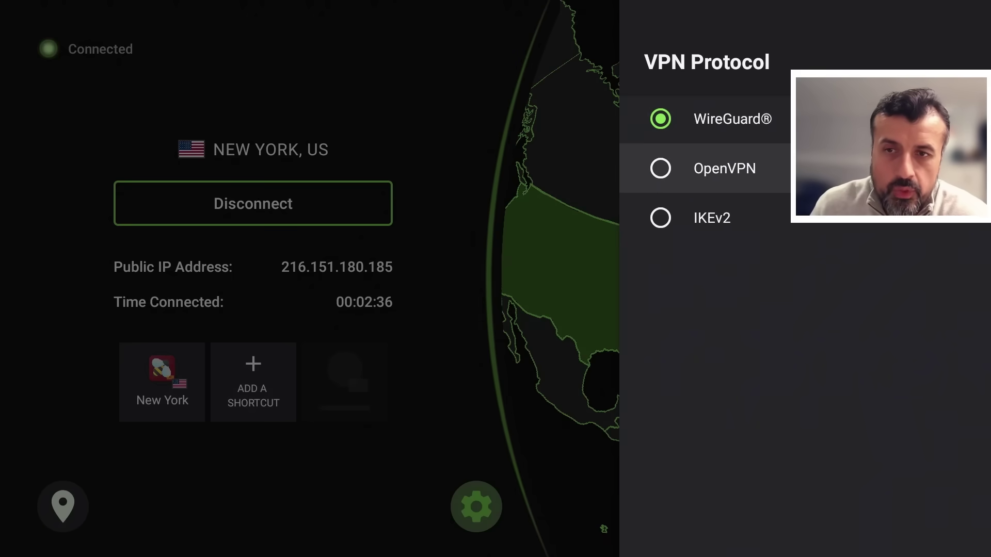
Step: Compare the OpenVPN and IKEv2 options, keeping WireGuard as the protocol
key("Up")
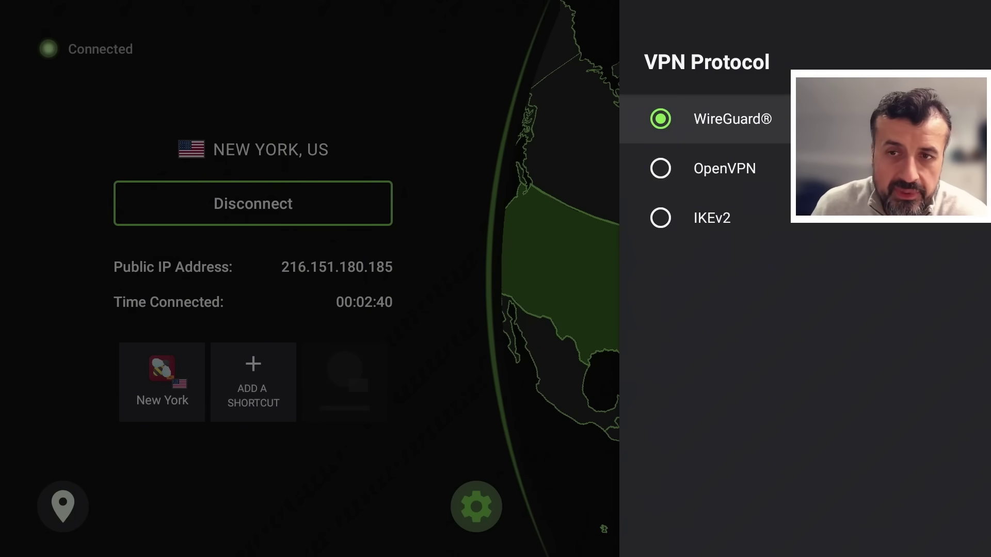
key("Down")
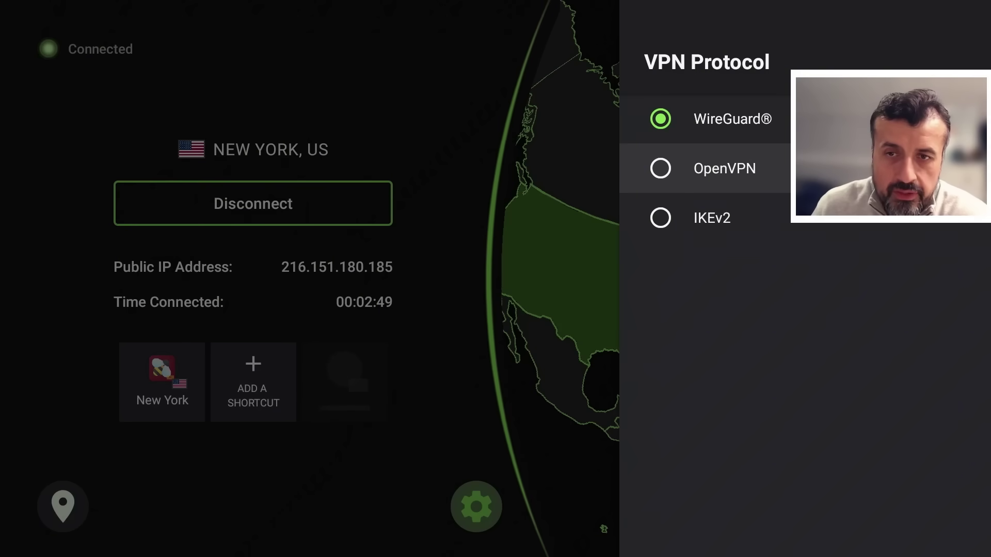
key("Down")
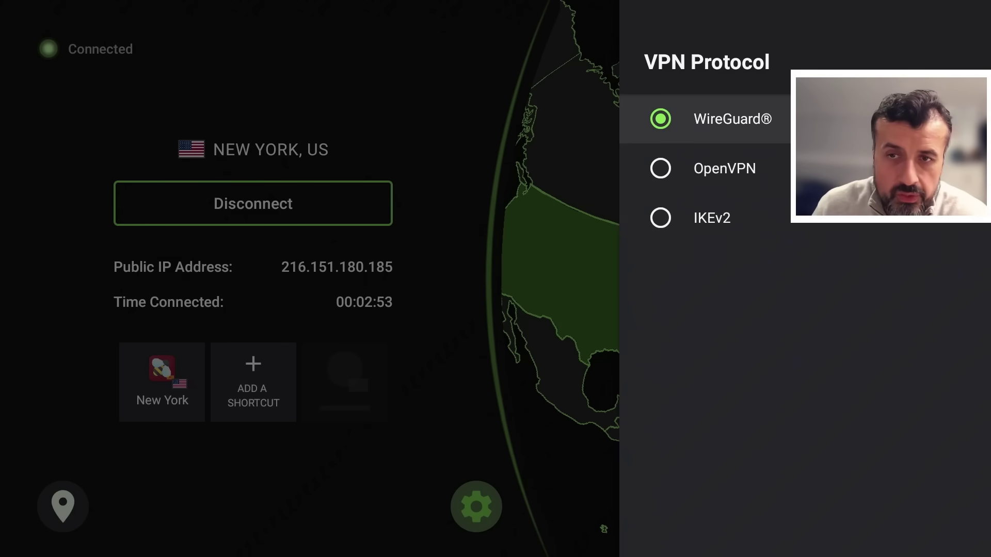
key("Up")
key("Up")
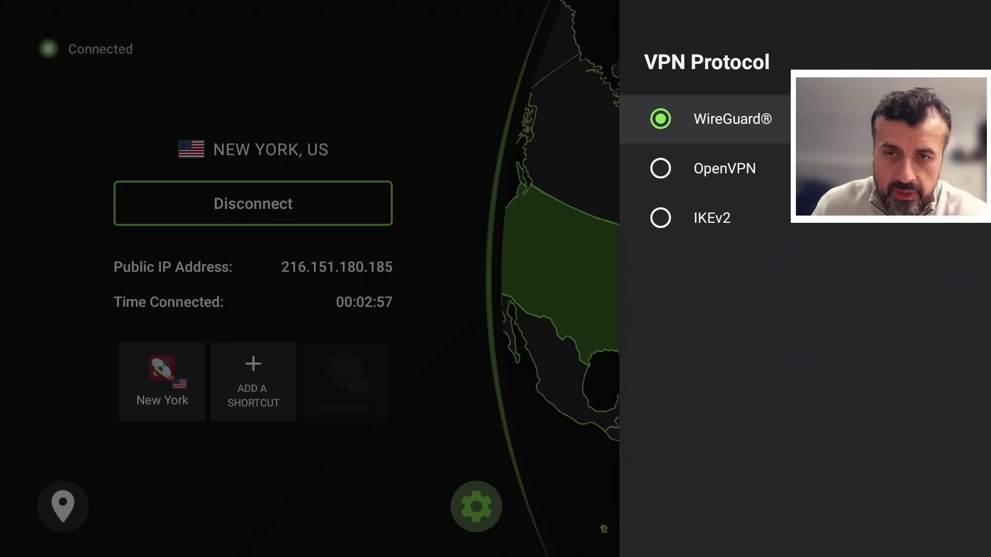
key("Escape")
key("Escape")
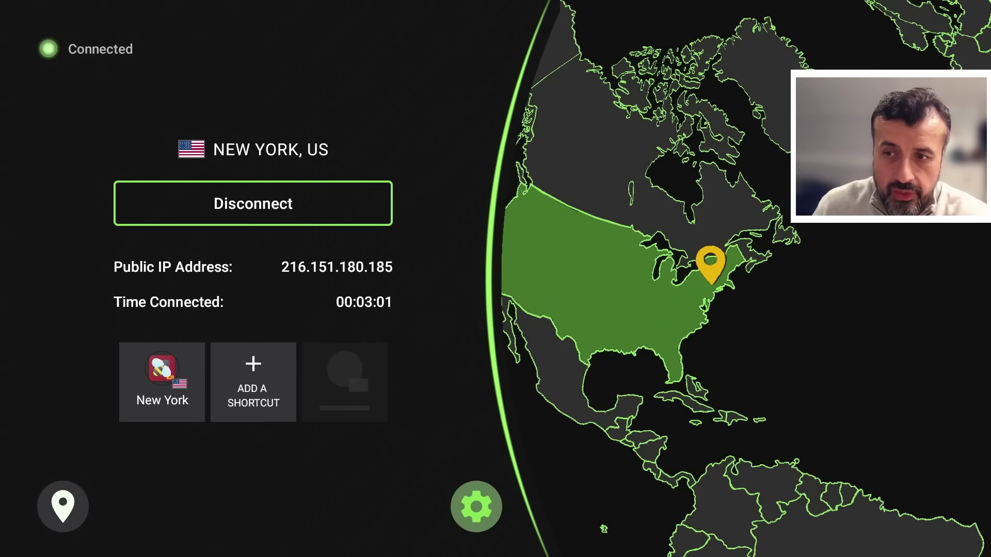
key("Up")
Step: Reveal the delete and edit buttons on the New York shortcut tile
key("Left")
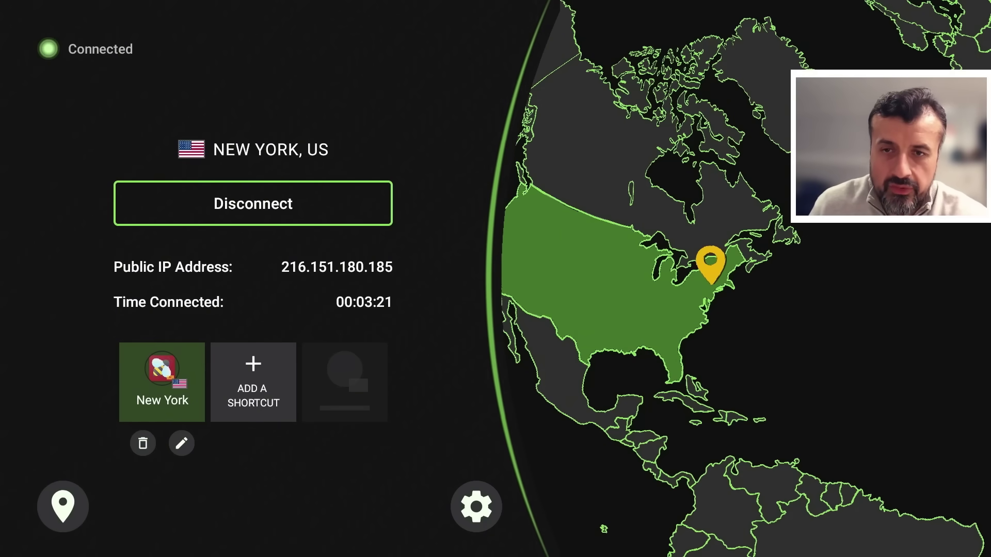
Step: Start a new location shortcut and pick United Kingdom as its country
left_click(253, 382)
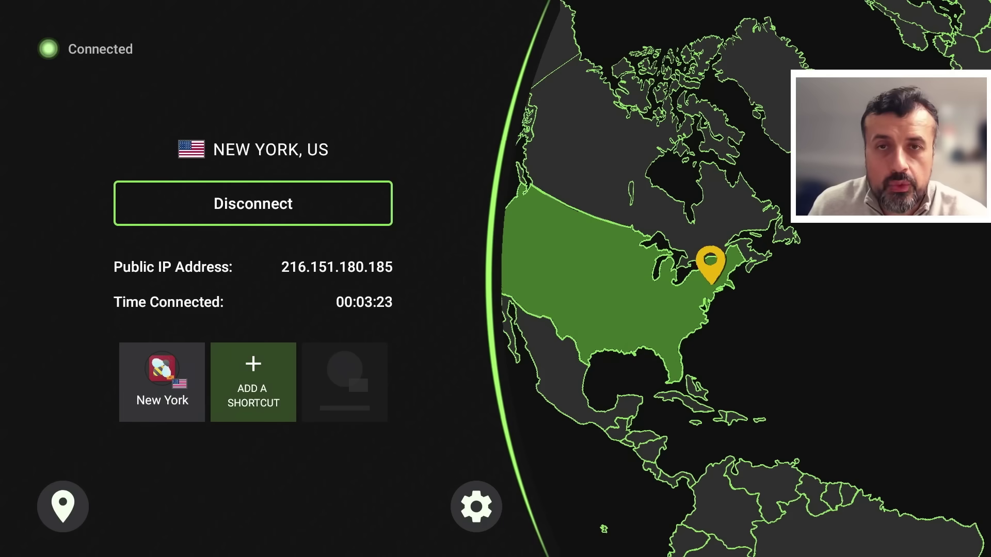
key("Return")
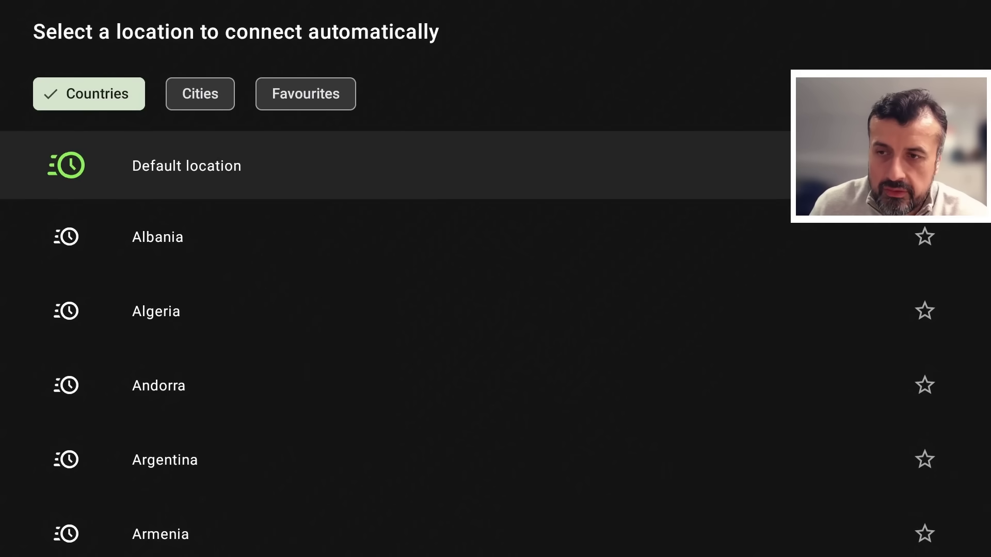
key("Down")
key("Down")
key("Down")
key("Down")
key("Down")
key("Down")
key("Down")
key("Down")
key("Down")
key("Down")
key("Down")
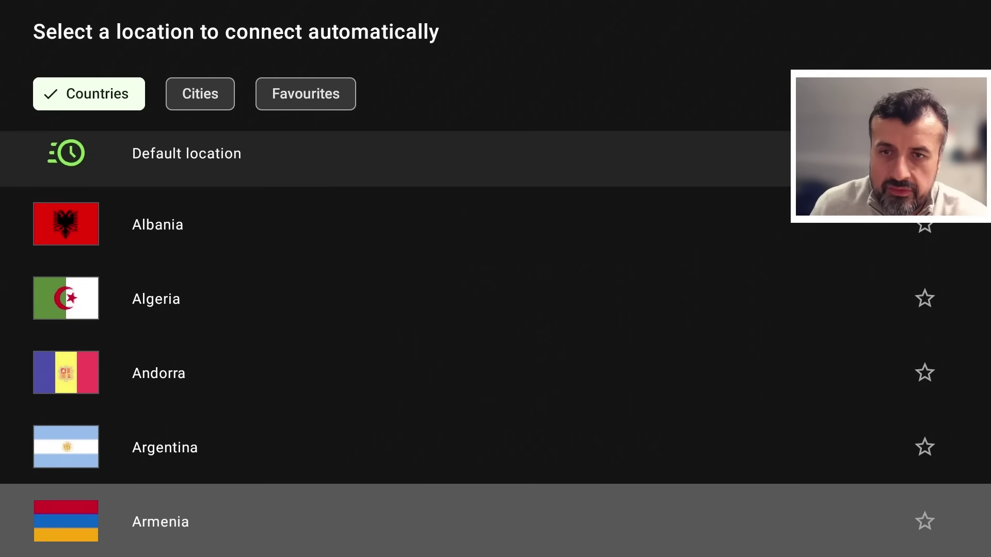
key("Down")
key("Down")
key("Down")
key("Down")
key("Down")
key("Down")
key("Down")
key("Down")
key("Down")
key("Down")
key("Down")
key("Down")
key("Down")
key("Down")
key("Down")
key("Down")
key("Down")
key("Down")
key("Down")
key("Down")
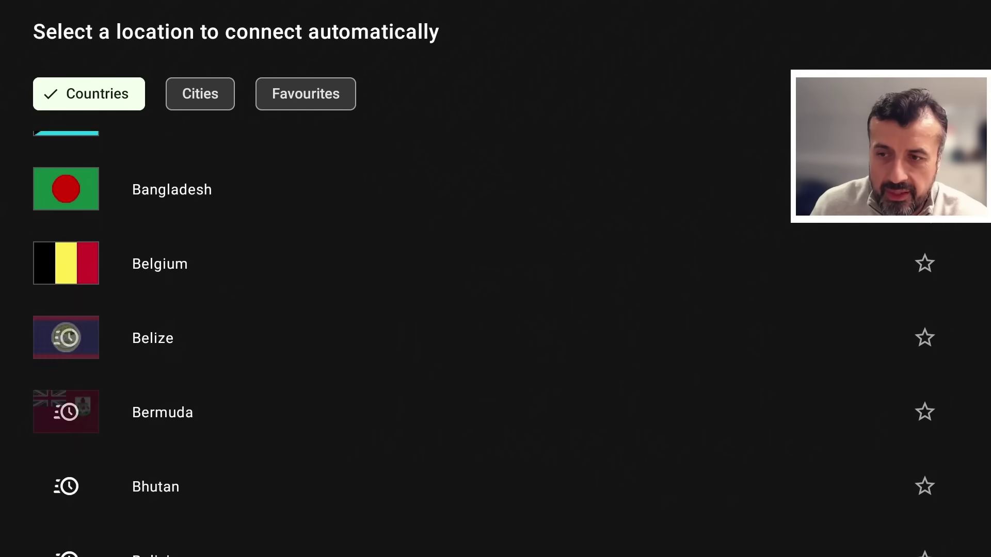
key("Up")
key("Up")
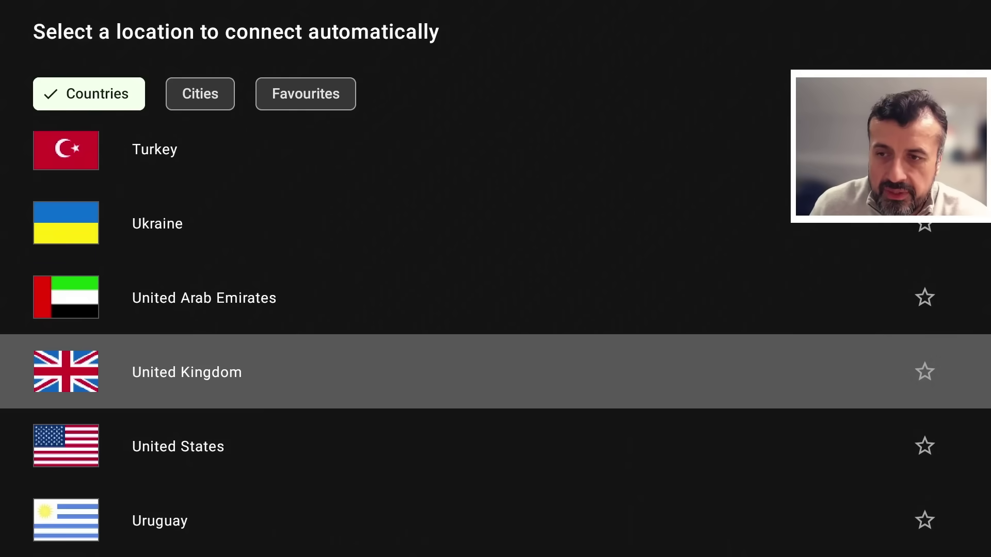
key("Return")
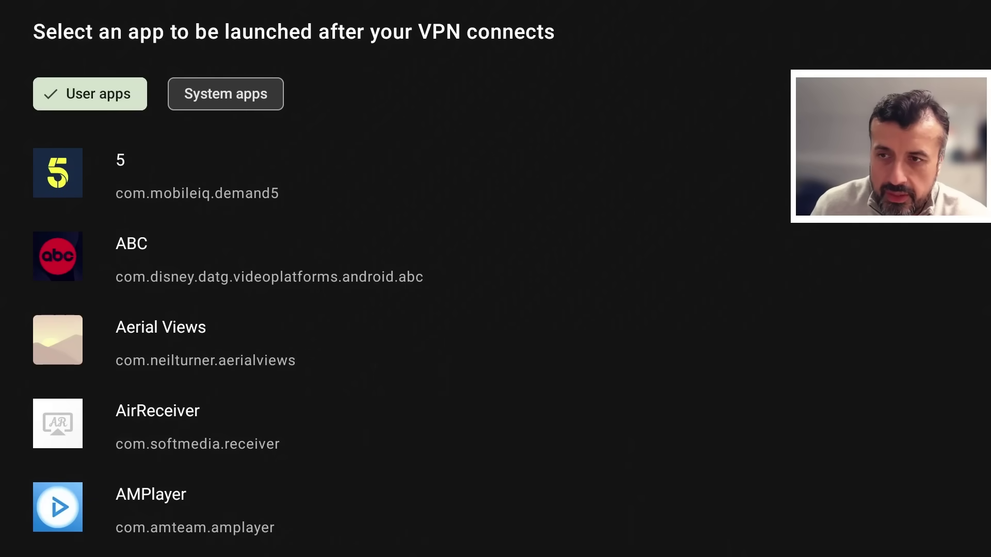
Step: Link CinemaHD - Stable as the UK shortcut's launch app, adding its tile beside New York
key("Down")
key("Down")
key("Down")
key("Down")
key("Down")
key("Down")
key("Down")
key("Down")
key("Down")
key("Down")
key("Down")
key("Up")
key("Up")
key("Up")
key("Up")
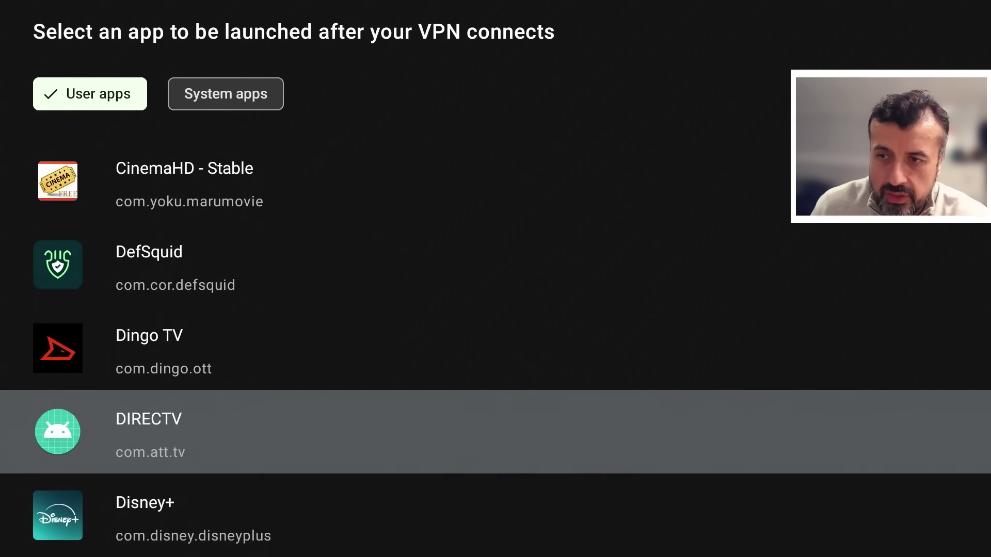
key("Return")
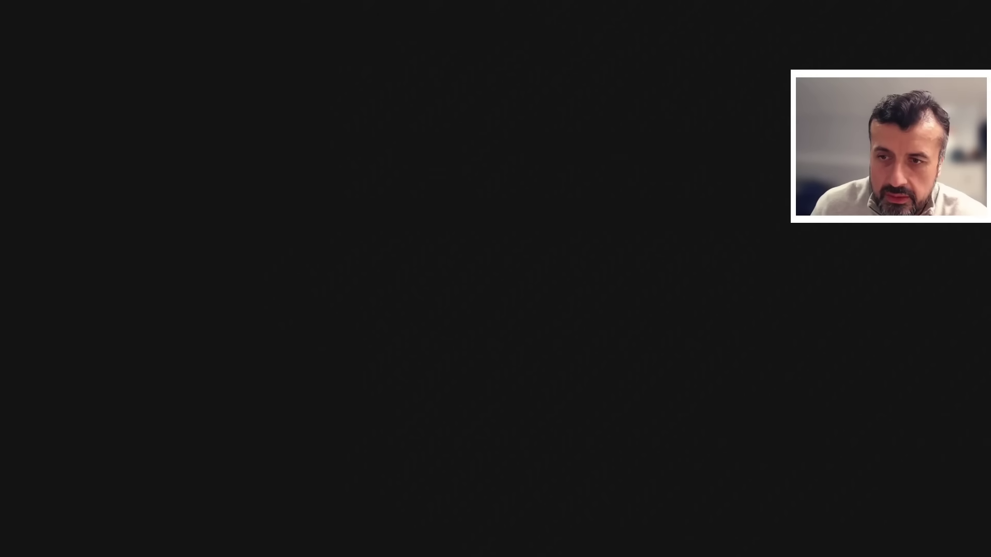
key("Down")
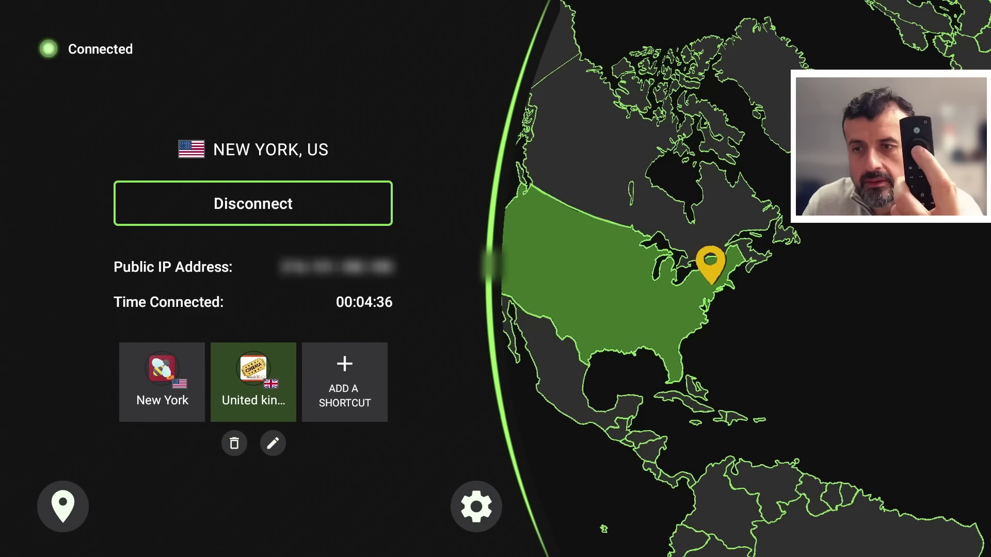
Step: Connect via the United Kingdom shortcut, getting public IP 216.151.184.51
key("Return")
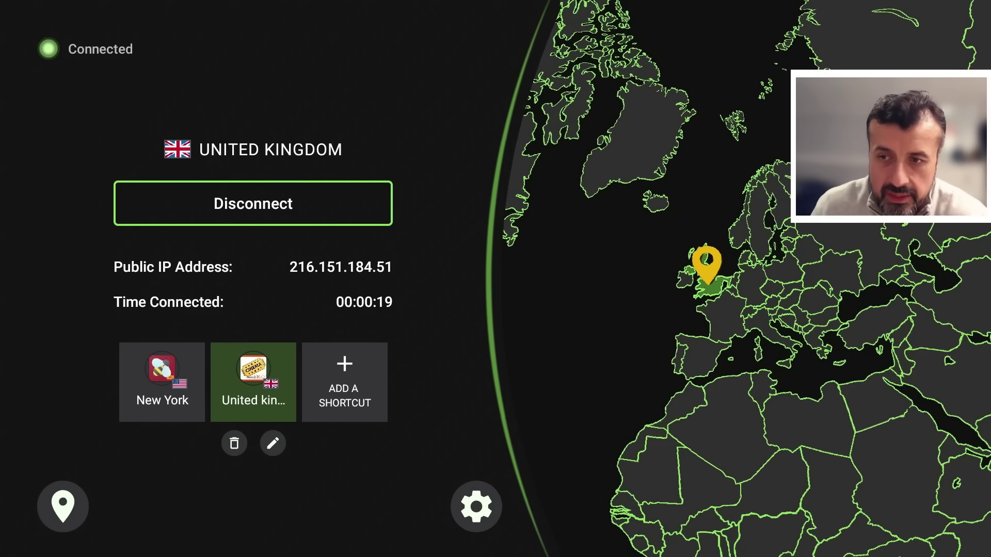
key("Down")
key("Up")
key("Right")
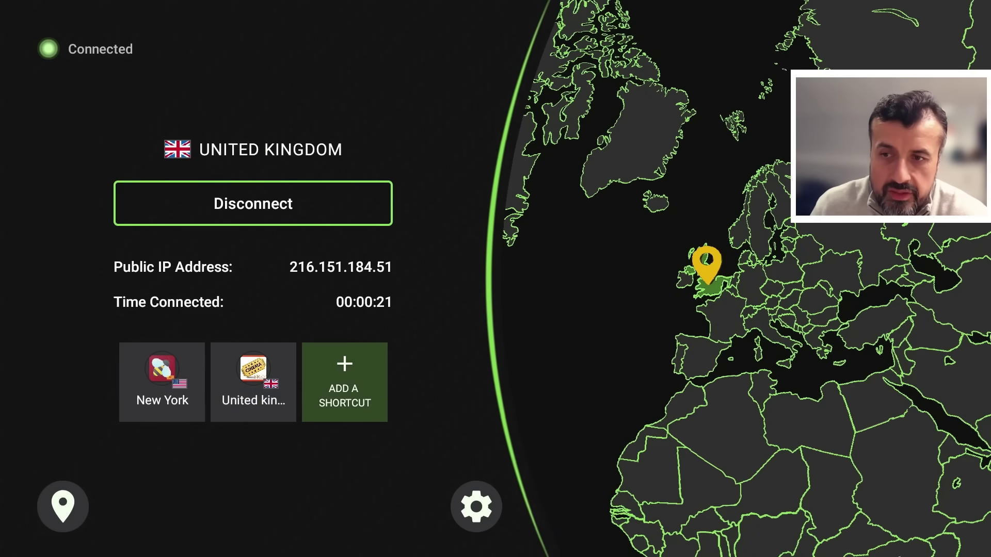
key("Left")
key("Left")
key("Right")
key("Right")
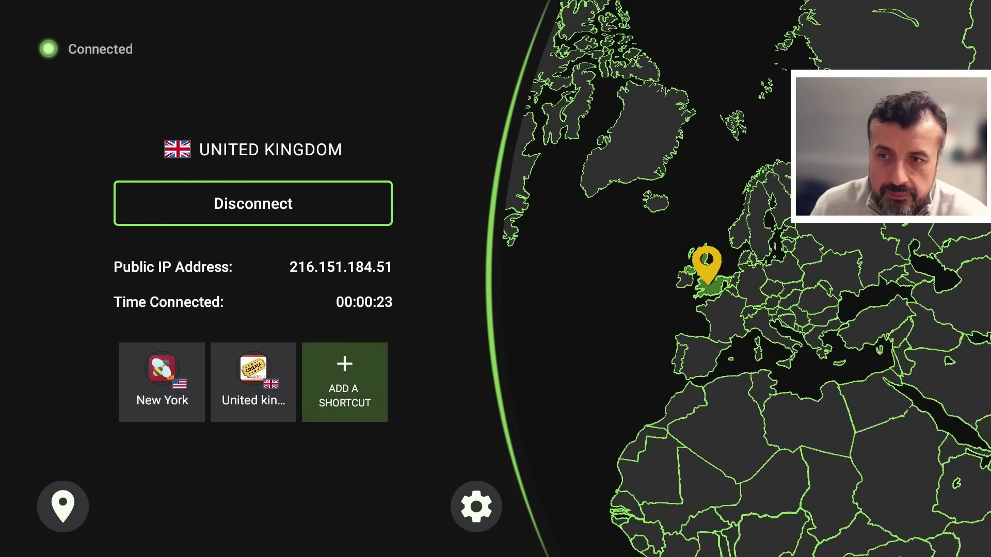
key("Left")
key("Left")
key("Right")
key("Right")
key("Down")
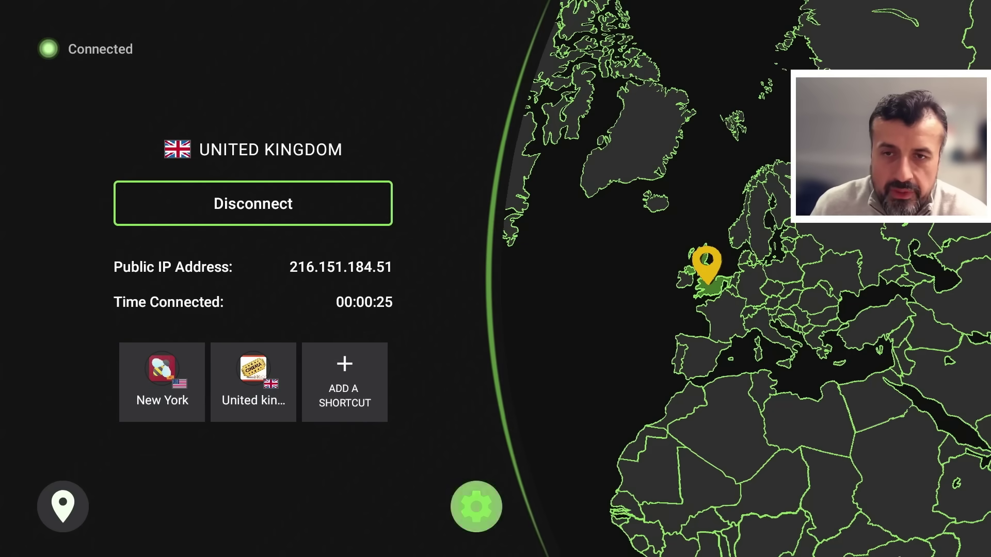
Step: Switch on Split Tunnelling in the IPVanish settings
key("Return")
key("Down")
key("Down")
key("Down")
key("Down")
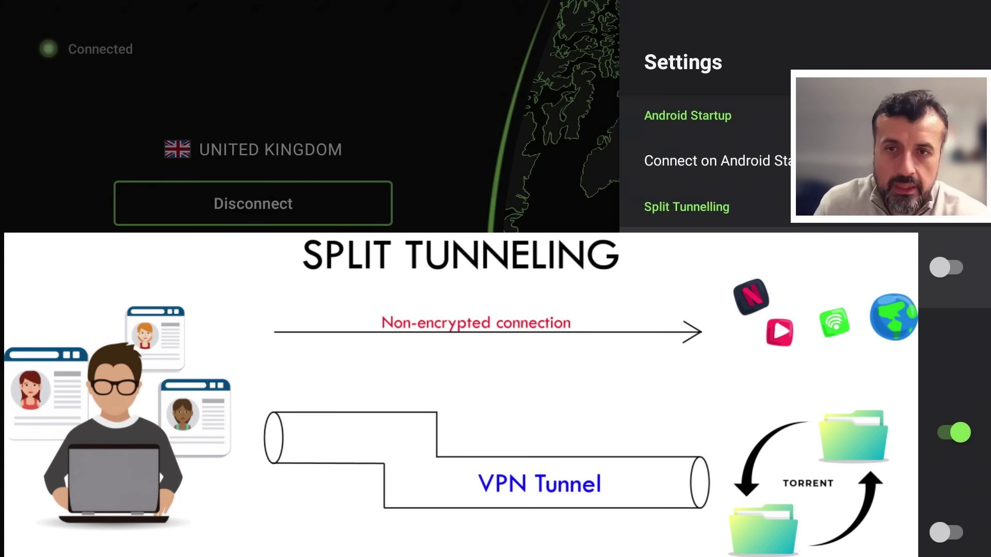
key("Return")
Step: Tick Downloader under User Apps in Manage apps so it bypasses the VPN
key("Down")
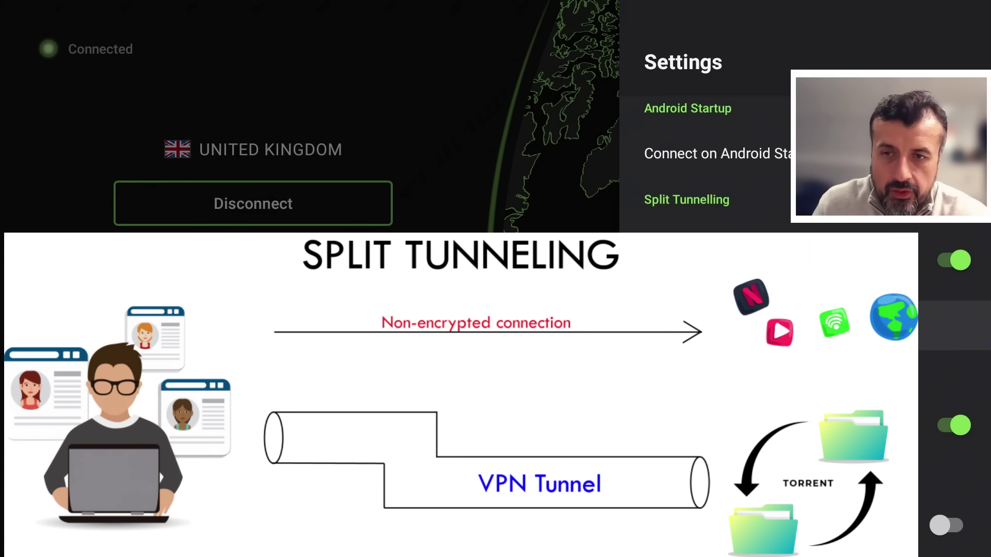
key("Return")
key("Down")
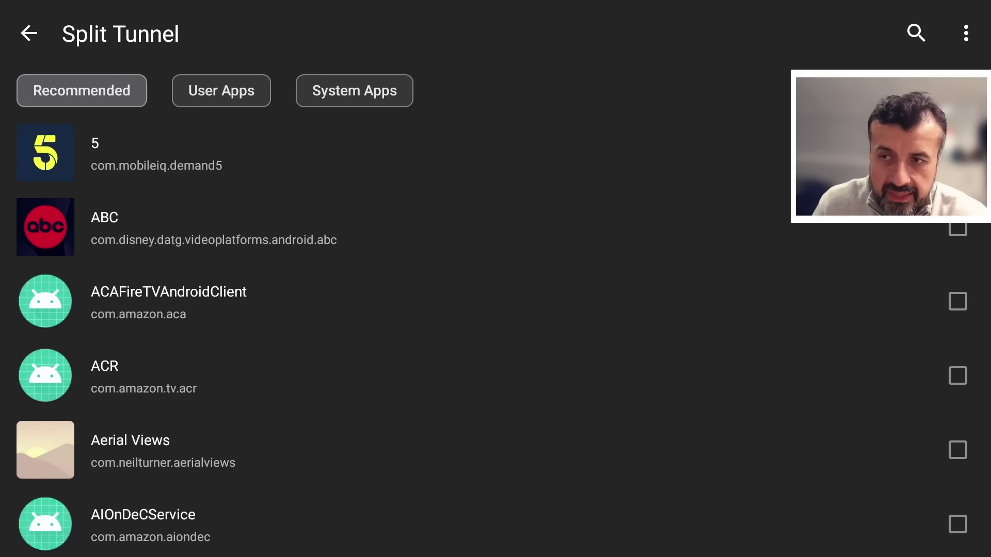
key("Right")
key("Return")
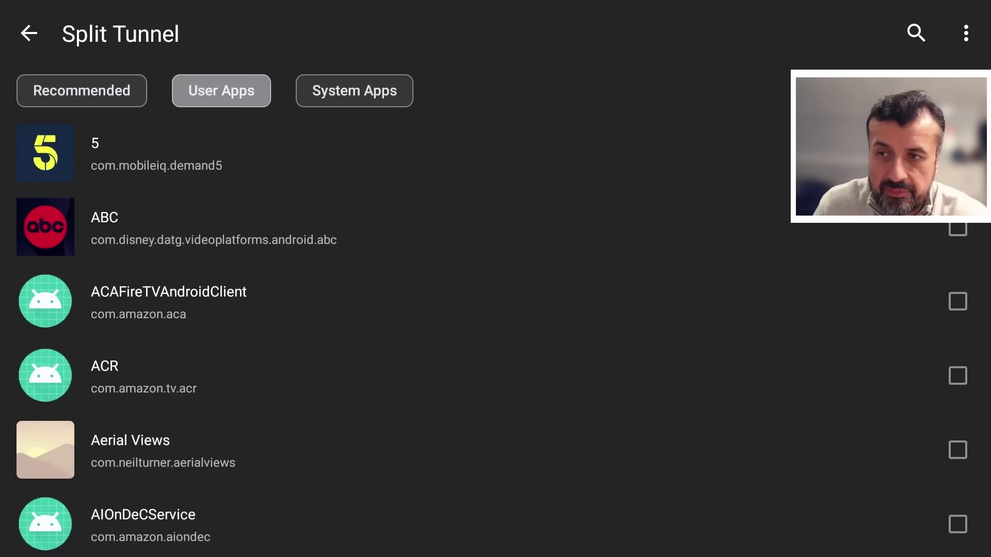
key("Down")
key("Down")
key("Down")
key("Down")
key("Down")
key("Down")
key("Down")
key("Down")
key("Down")
key("Down")
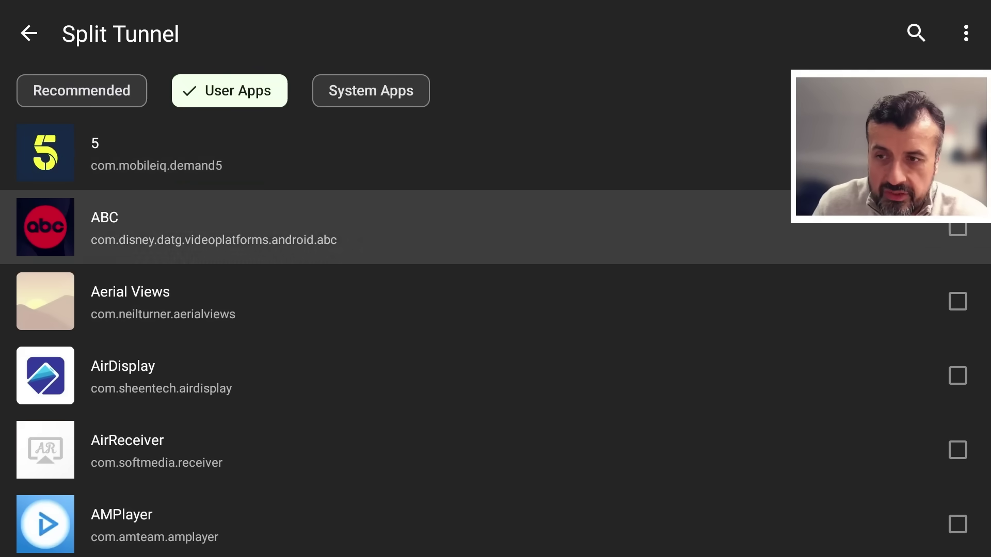
key("Down")
key("Down")
key("Down")
key("Down")
key("Down")
key("Down")
key("Down")
key("Down")
key("Down")
key("Down")
key("Down")
key("Down")
key("Down")
key("Down")
key("Down")
key("Down")
key("Down")
key("Down")
key("Down")
key("Down")
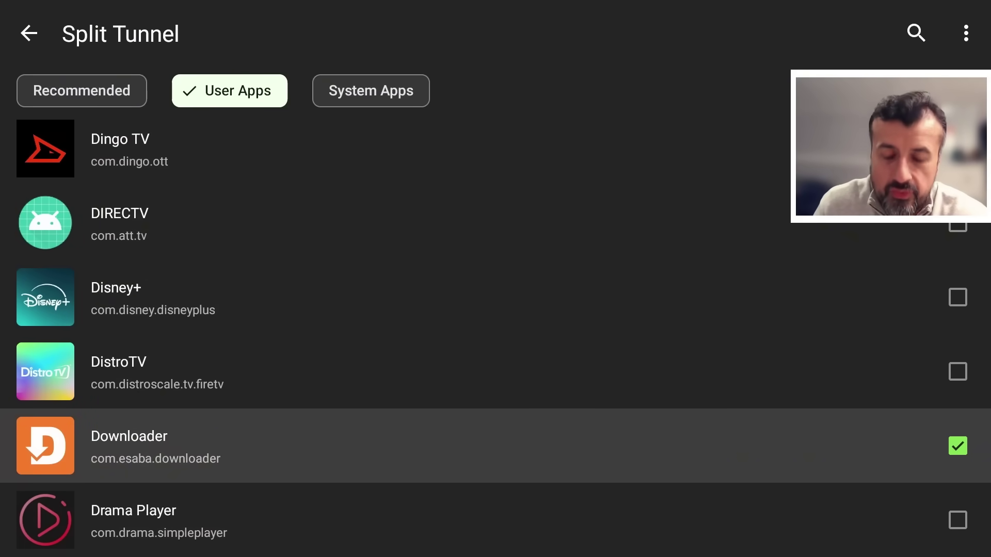
key("Up")
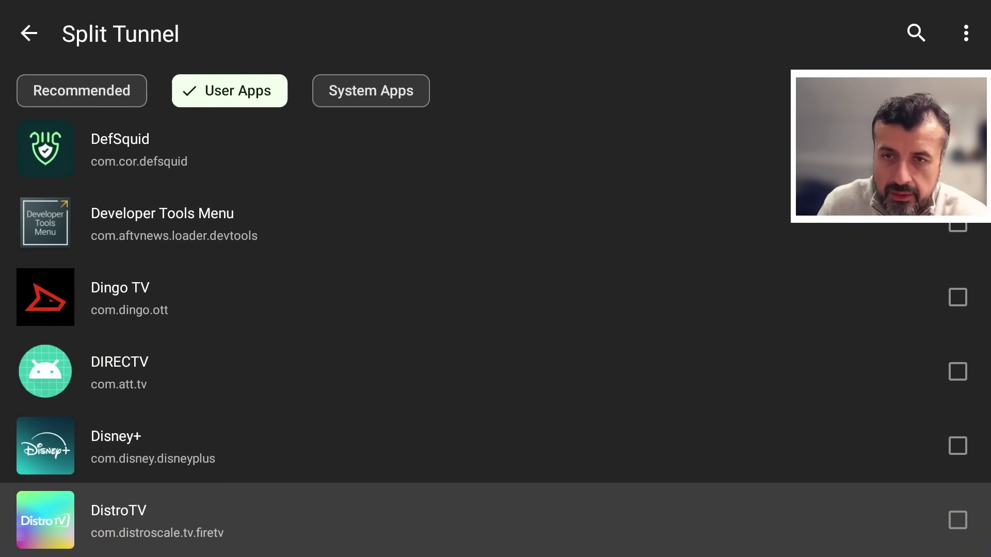
key("Escape")
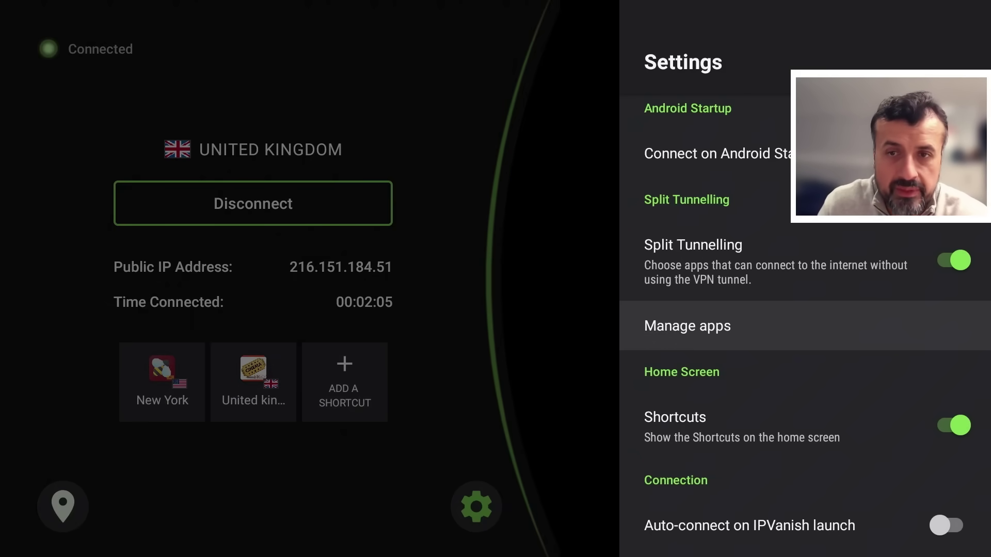
Step: Drop the United Kingdom connection so IPVanish reconnects to New York, US, then return to the Fire TV home screen
key("Escape")
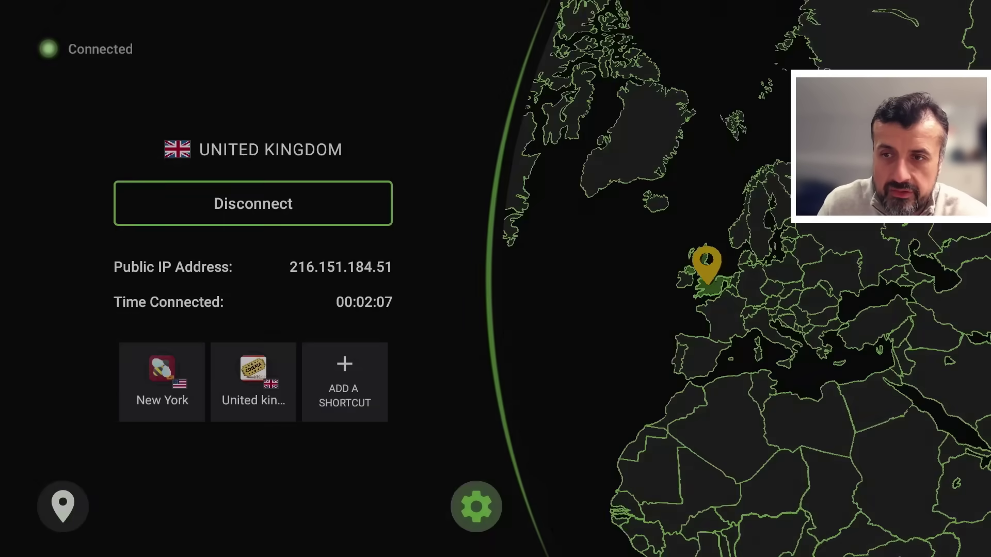
key("Up")
key("Up")
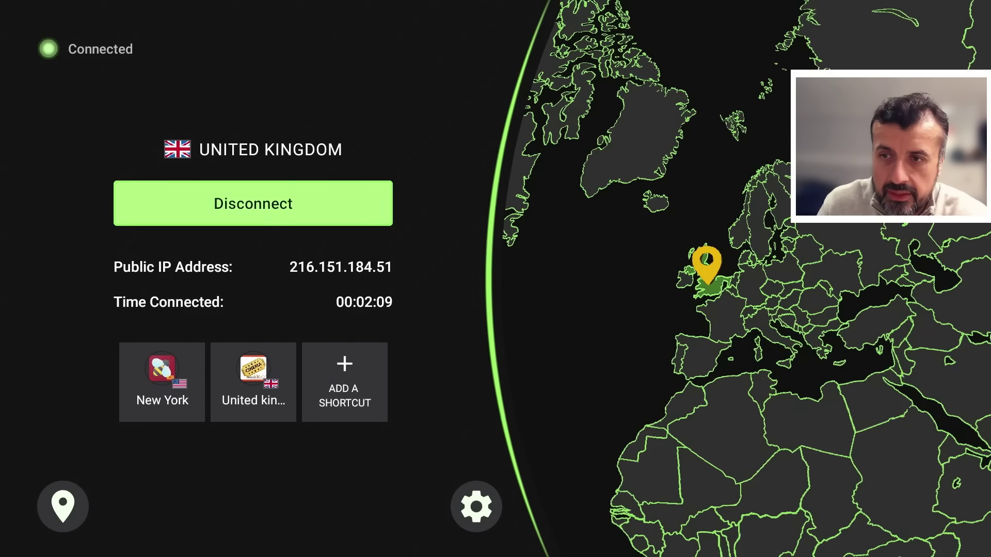
key("Return")
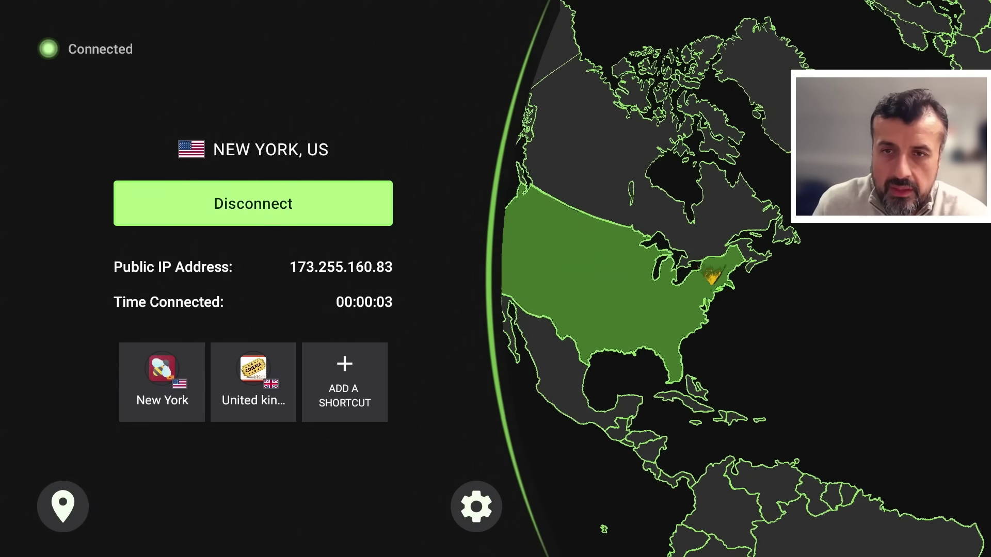
key("Home")
key("Down")
Step: Launch Downloader from the Fire TV's recently used apps
key("Down")
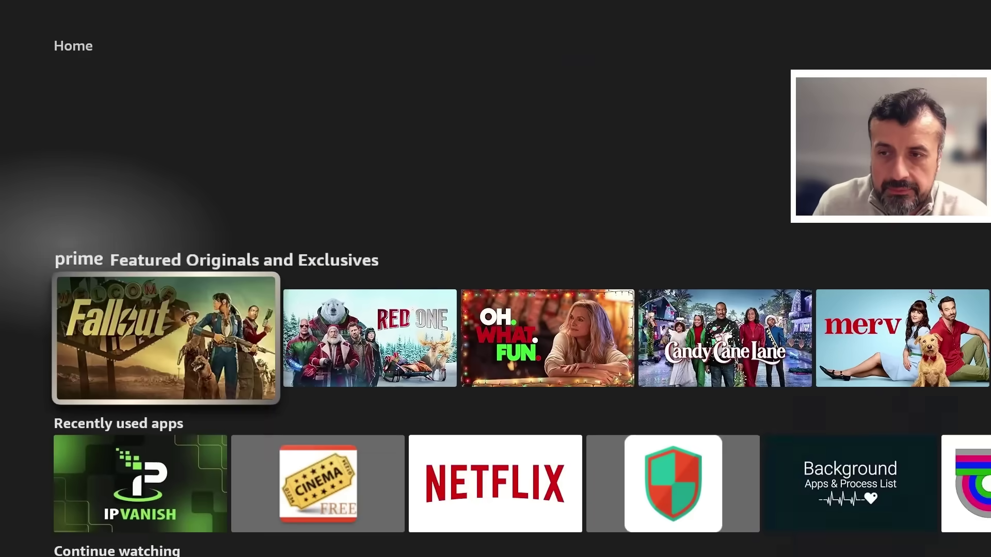
key("Down")
key("Right")
key("Right")
key("Right")
key("Right")
key("Right")
key("Right")
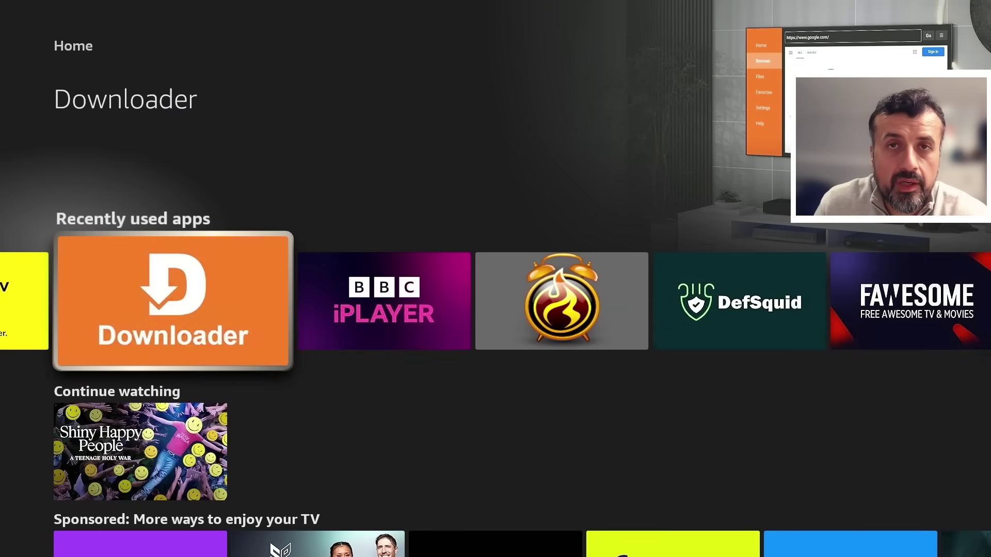
key("Return")
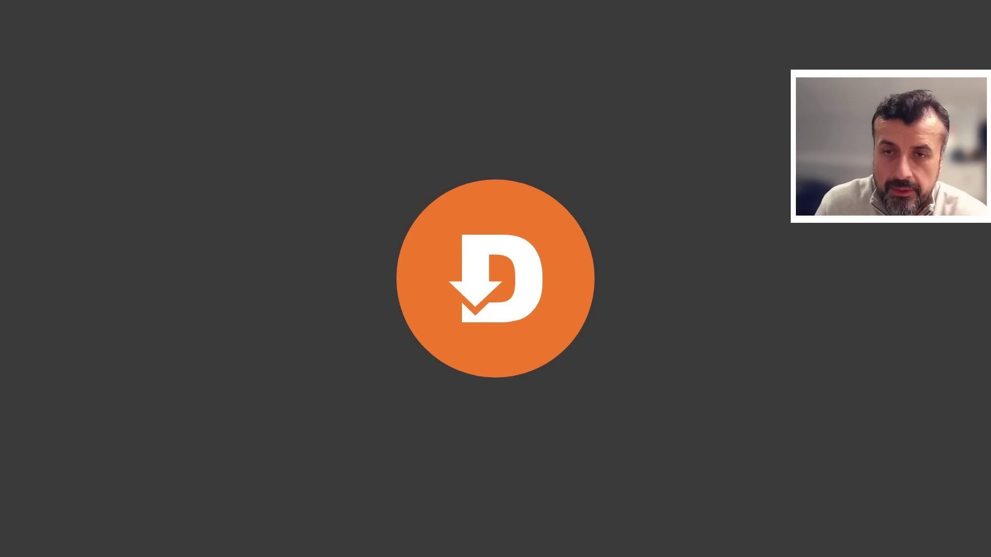
Step: Search for 'iplocation' from Downloader's address field with the on-screen keyboard
key("Up")
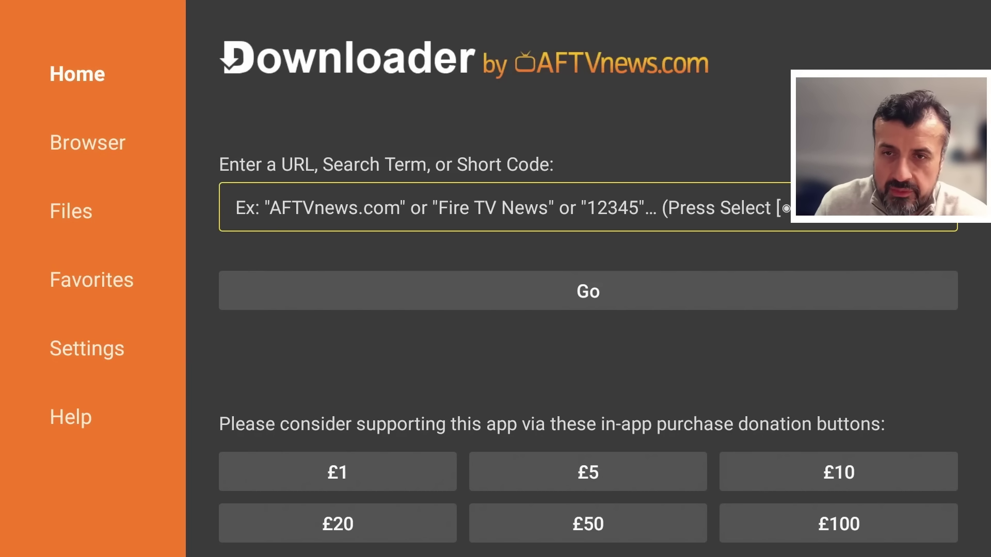
key("Return")
key("Down")
key("Down")
key("Up")
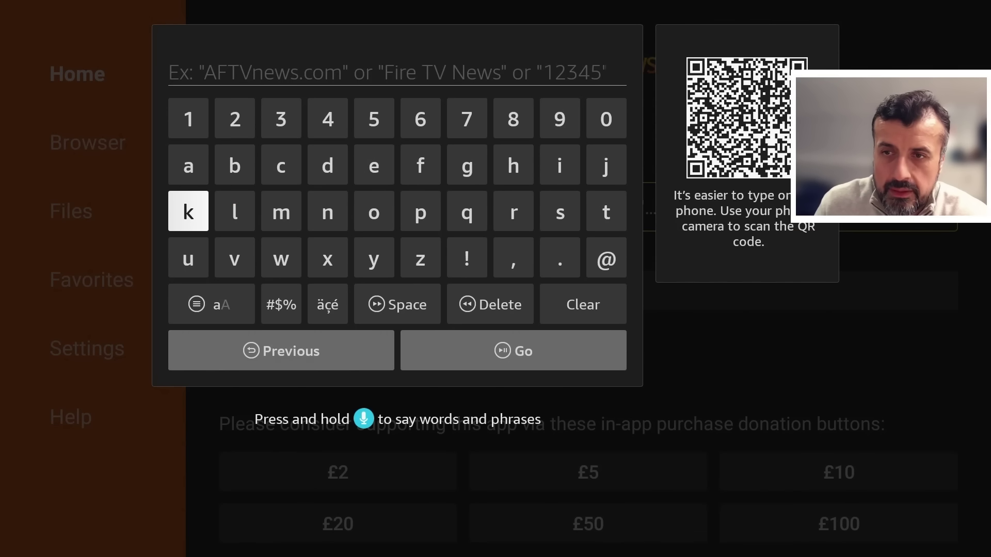
key("Right")
key("Right")
key("Right")
key("Right")
key("Right")
key("Right")
key("Right")
key("Right")
key("Up")
key("Return")
key("Down")
key("Right")
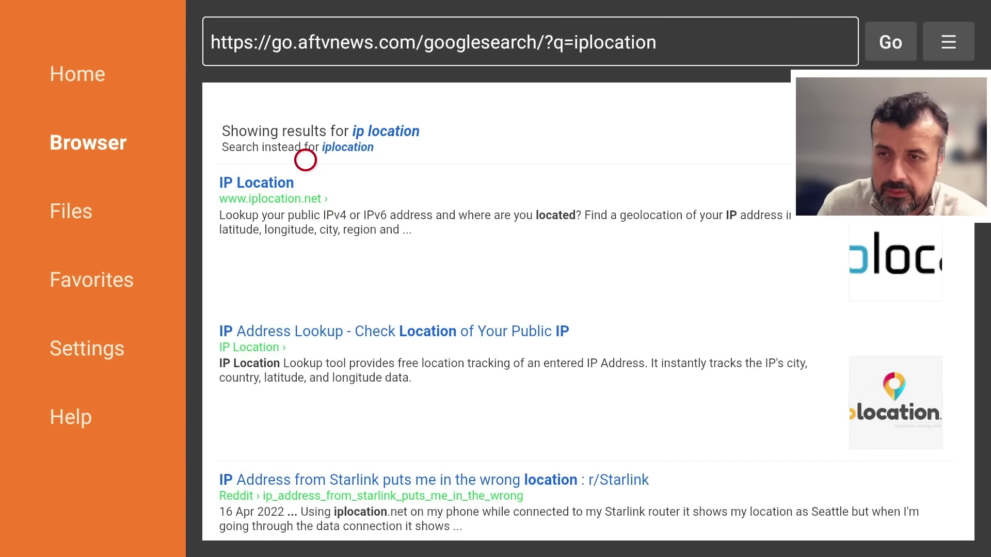
Step: Open the iplocation.net result and scroll to IP Address Details, which show England (GB)
left_click(265, 185)
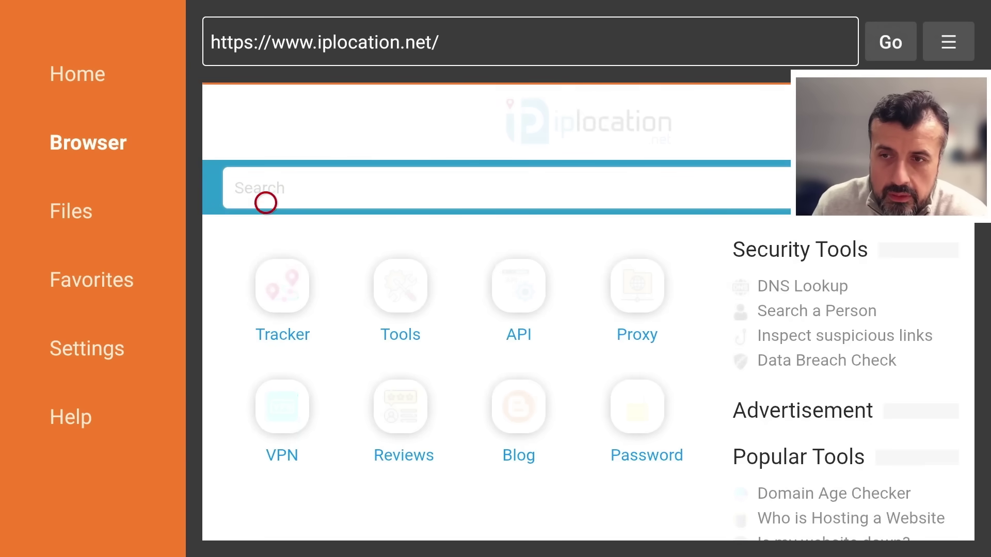
scroll(265, 519, "down", 5)
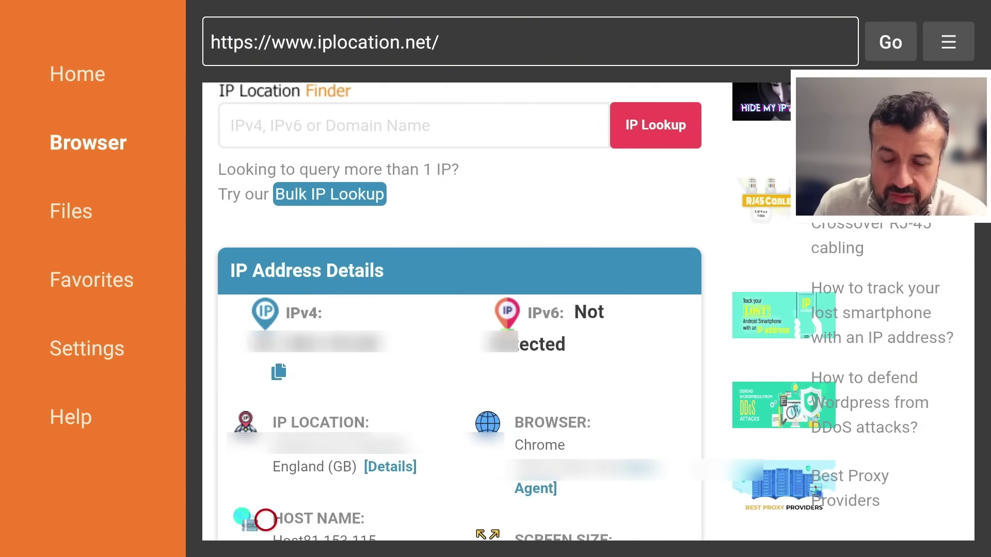